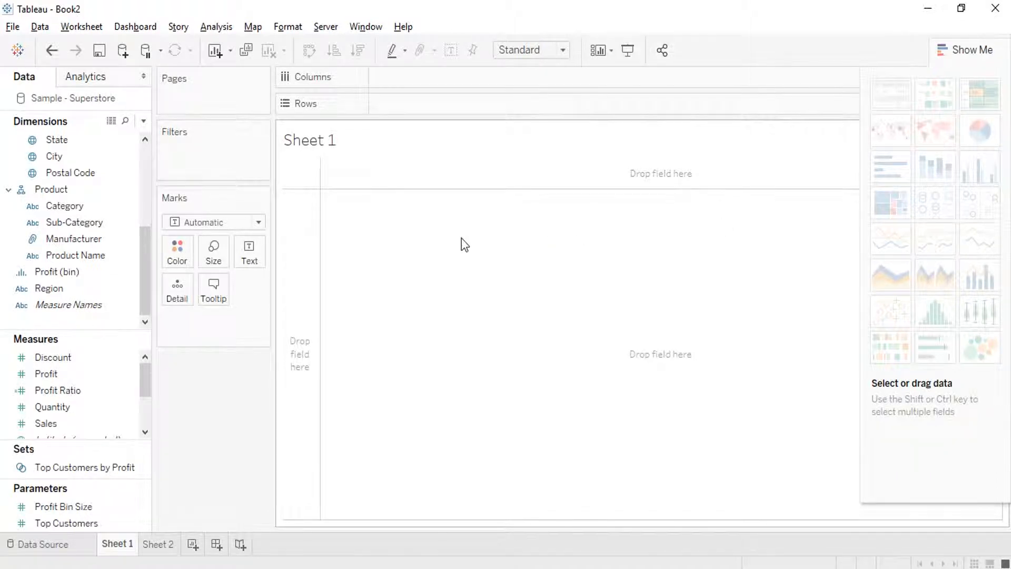
Build a discrete line chart of Quantity by Ship Date from the Show Me chart types
left_click(74, 255)
left_click(104, 206)
left_click(138, 269)
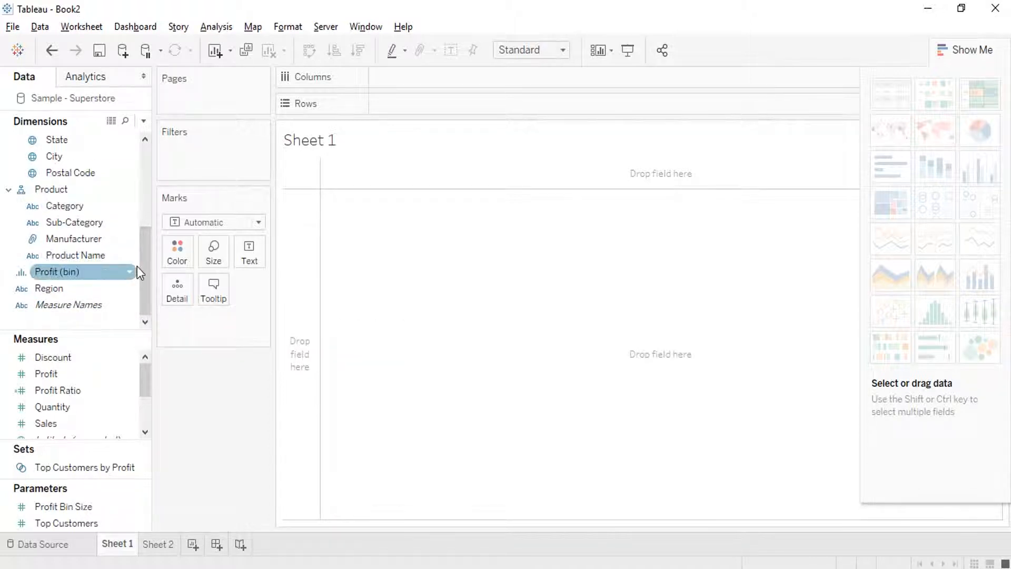
left_click_drag(140, 264, 141, 202)
left_click(79, 206)
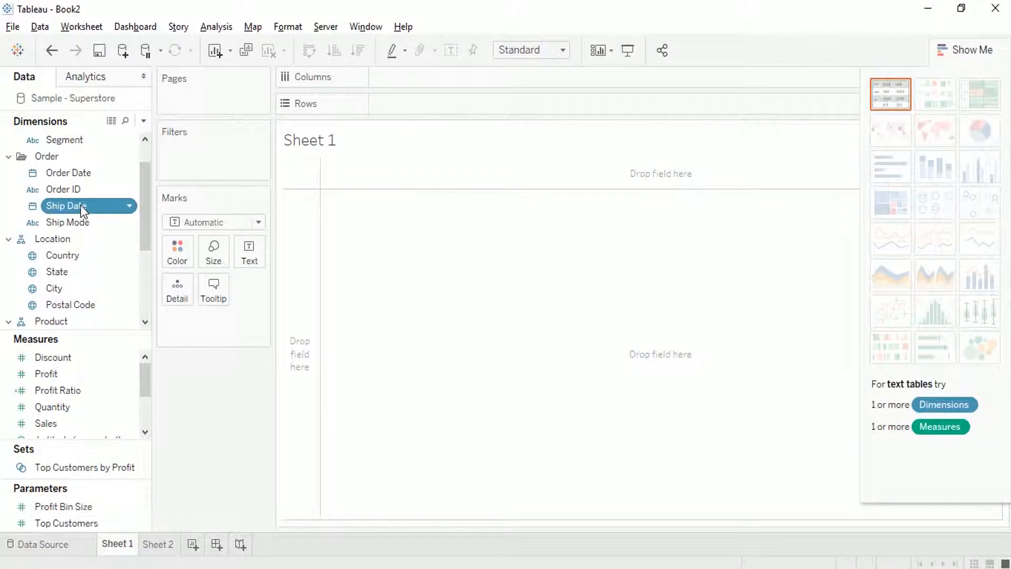
left_click(118, 373, "ctrl")
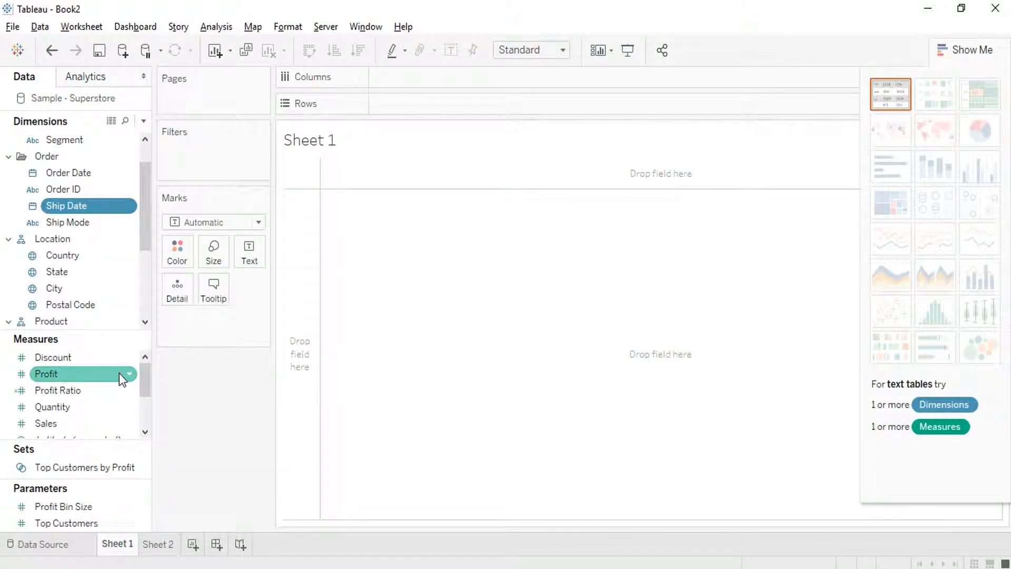
left_click(91, 402, "ctrl")
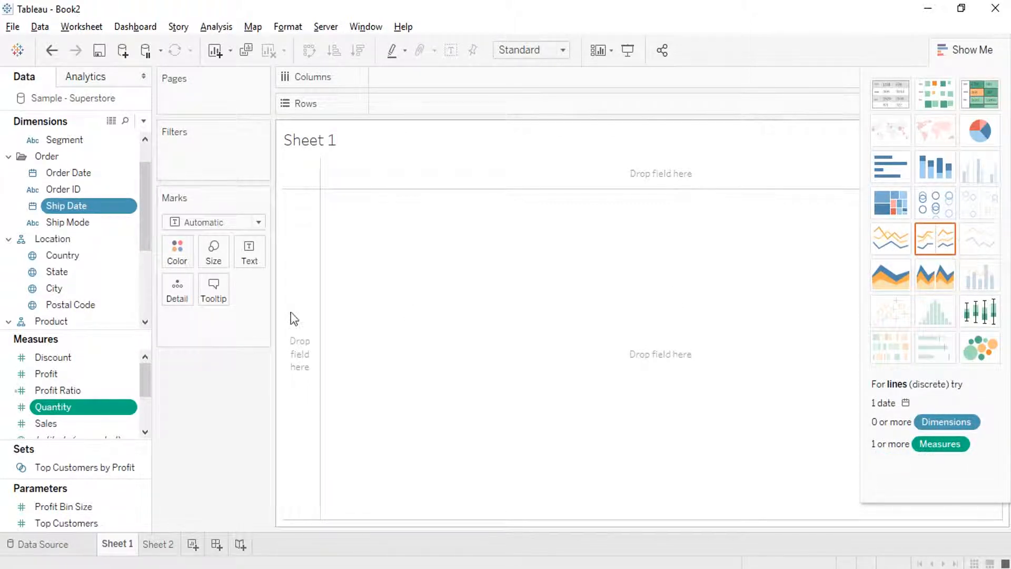
left_click(62, 421, "ctrl")
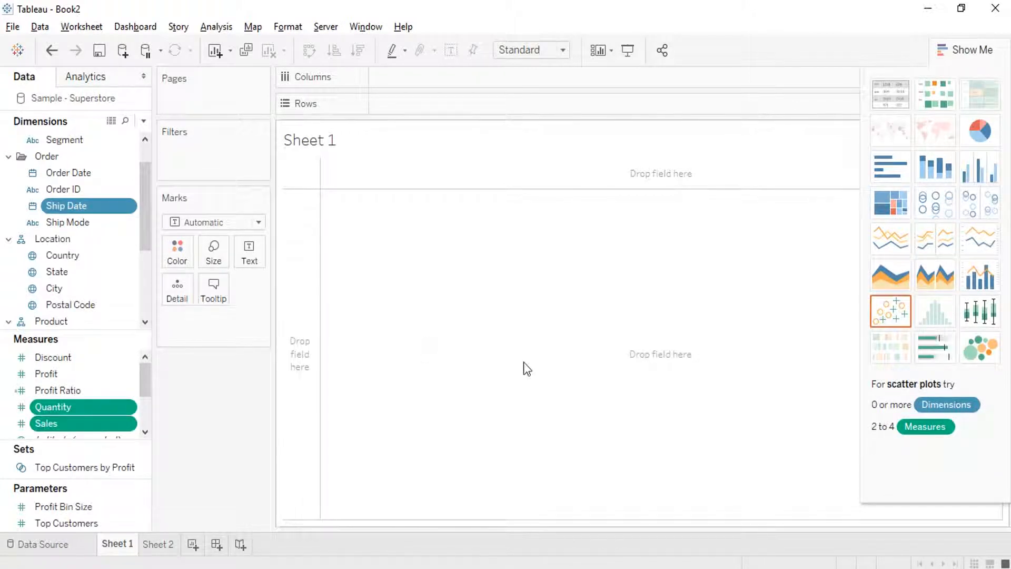
left_click(114, 422, "ctrl")
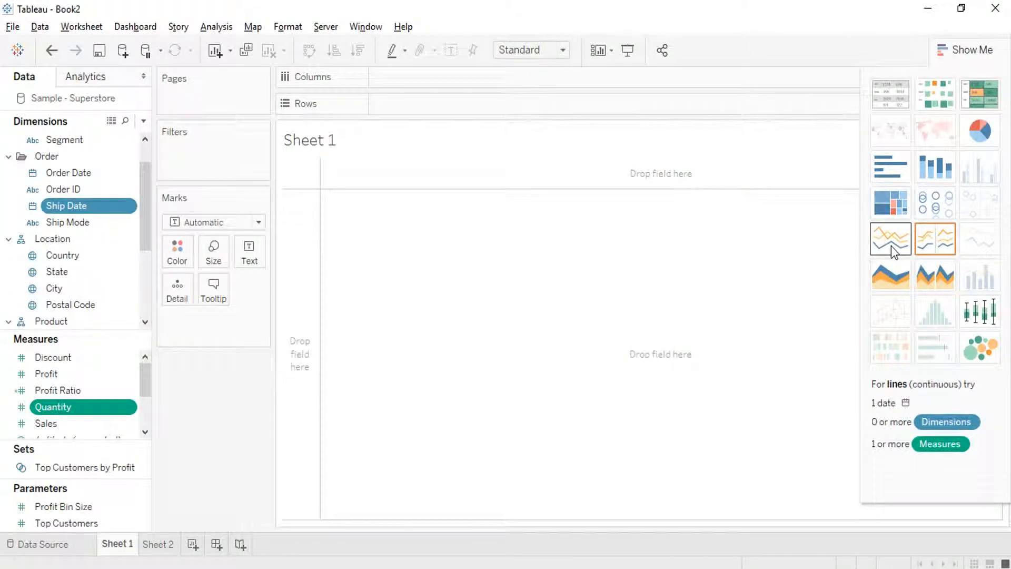
left_click(927, 248)
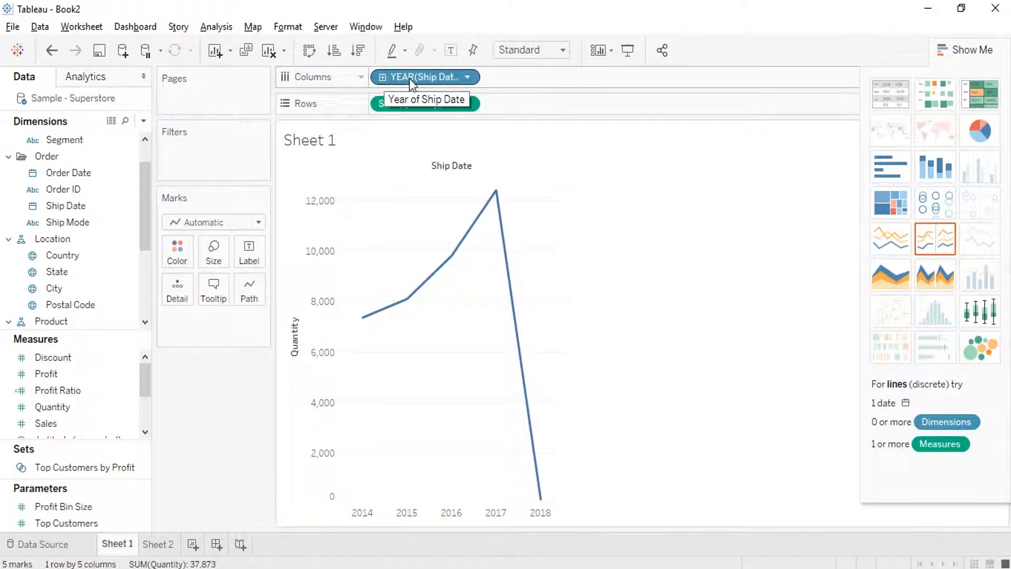
Drill Ship Date on Columns down through quarter, month and day, and collapse it back to year
double_click(380, 78)
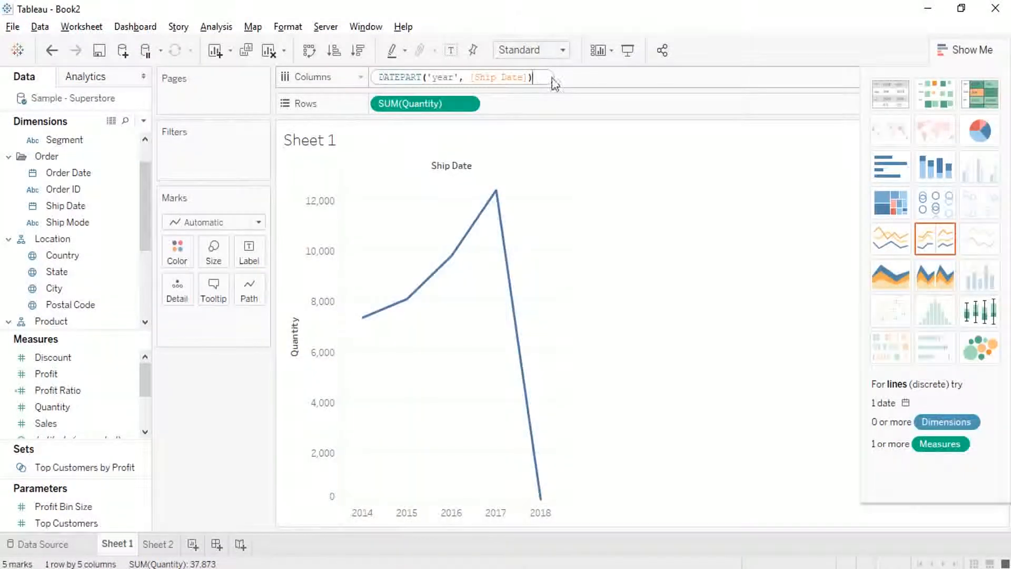
left_click(573, 78)
left_click(382, 78)
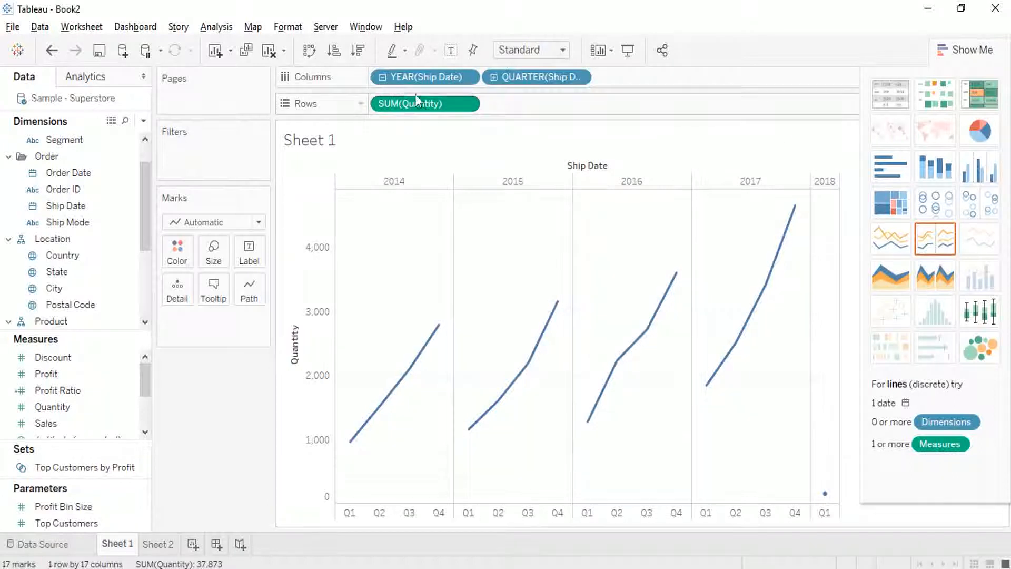
left_click(493, 78)
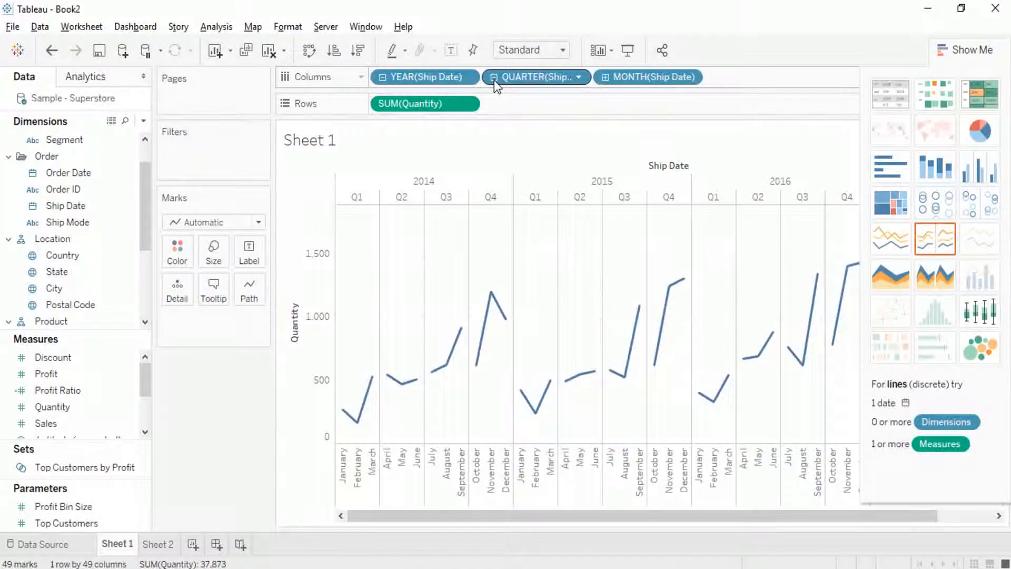
left_click(605, 78)
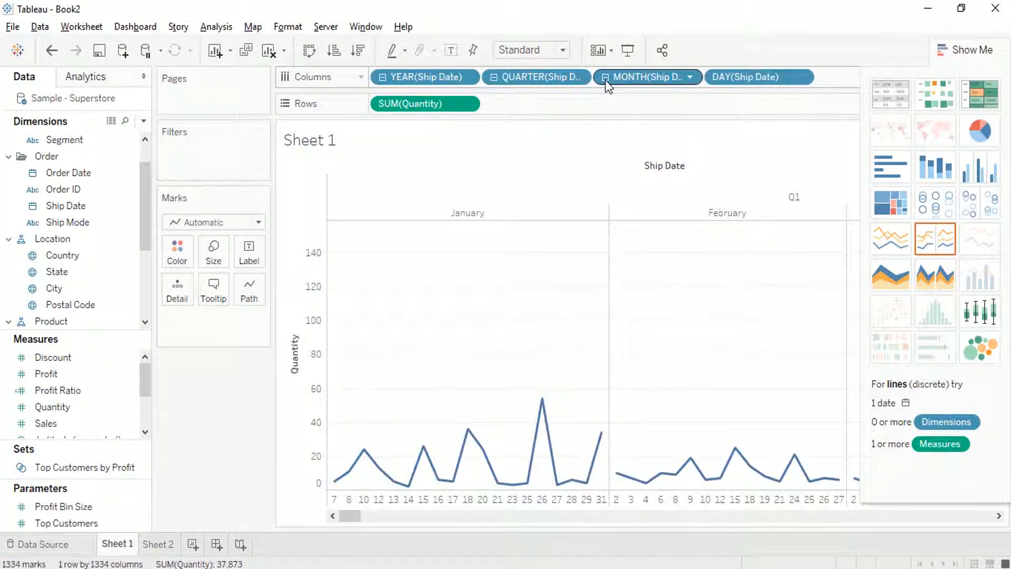
left_click(605, 77)
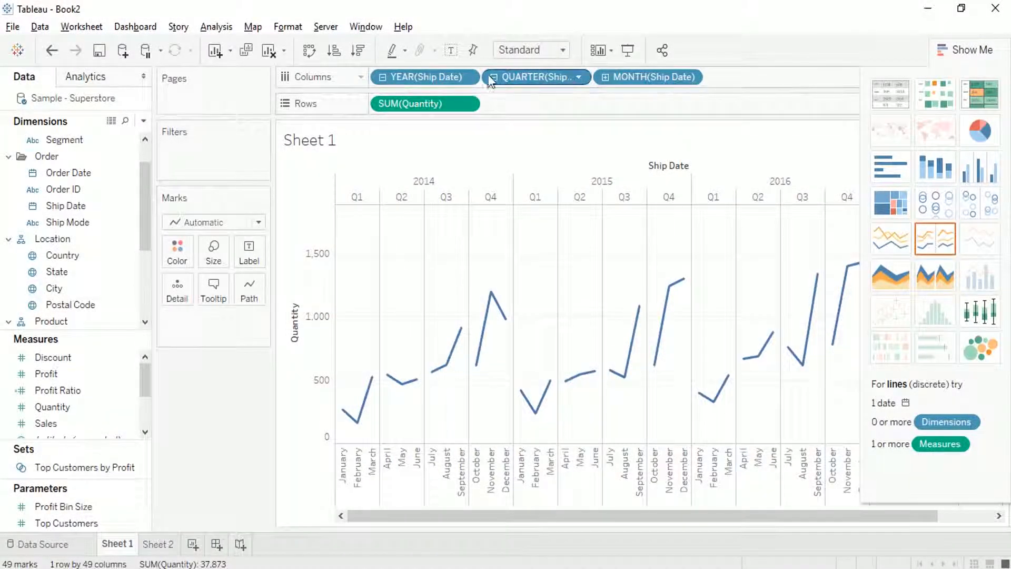
left_click(381, 78)
Convert Ship Date on Columns to a continuous year and drill it down to quarter
left_click(467, 77)
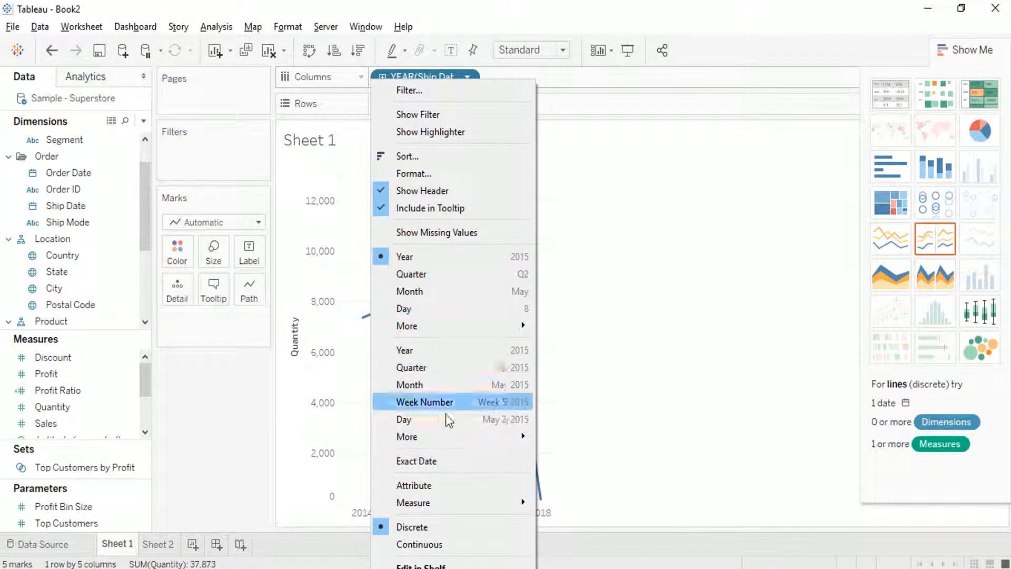
left_click(436, 352)
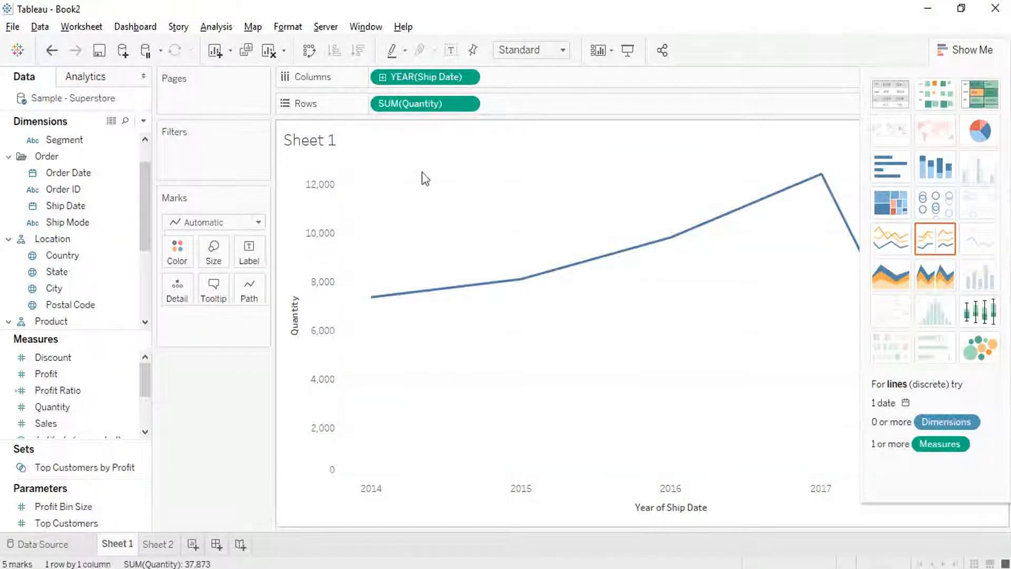
left_click(467, 78)
left_click(390, 76)
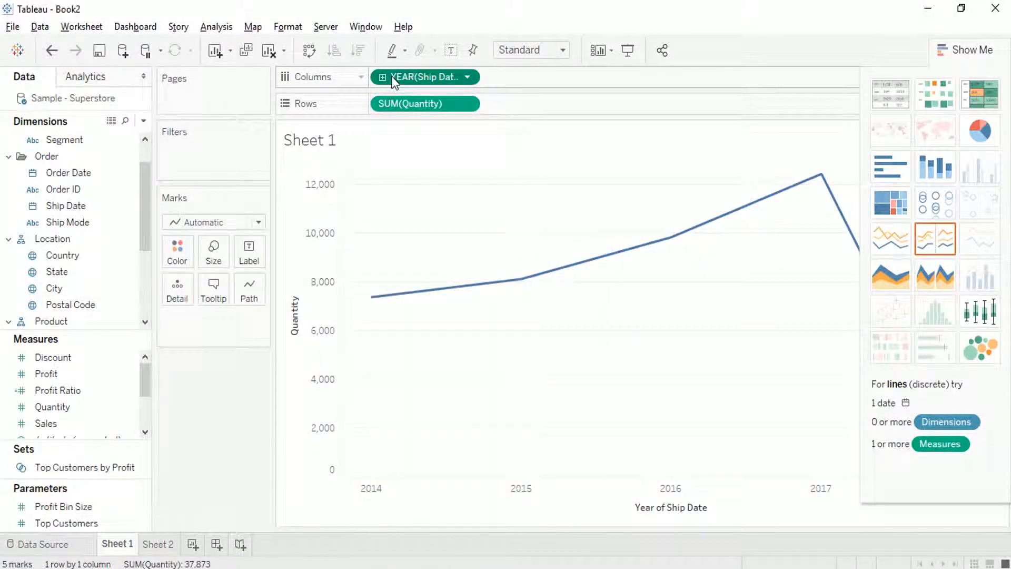
left_click(383, 77)
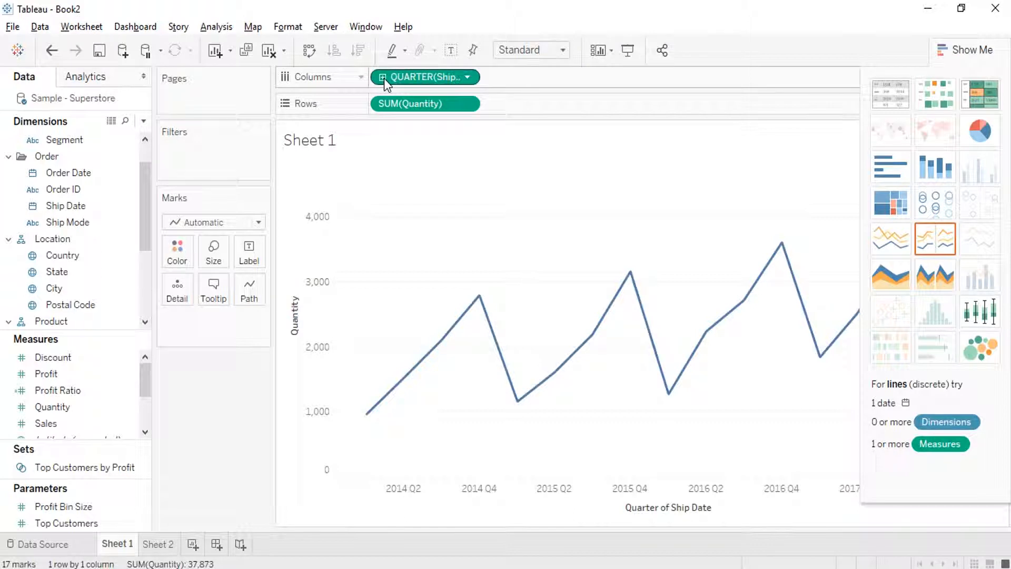
Hide the Show Me chart suggestions so the line chart uses the full width
left_click(944, 57)
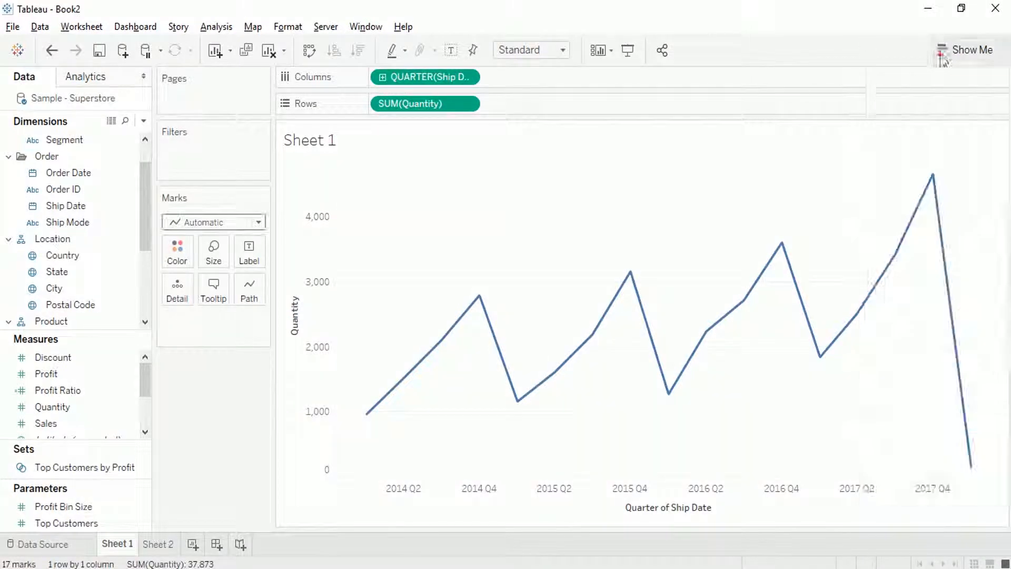
left_click(989, 57)
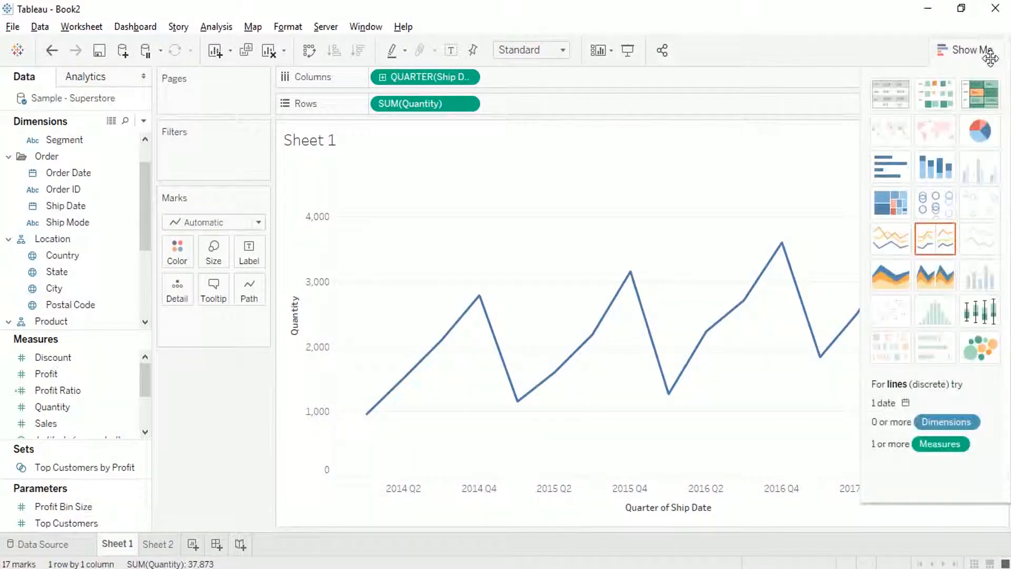
left_click(990, 58)
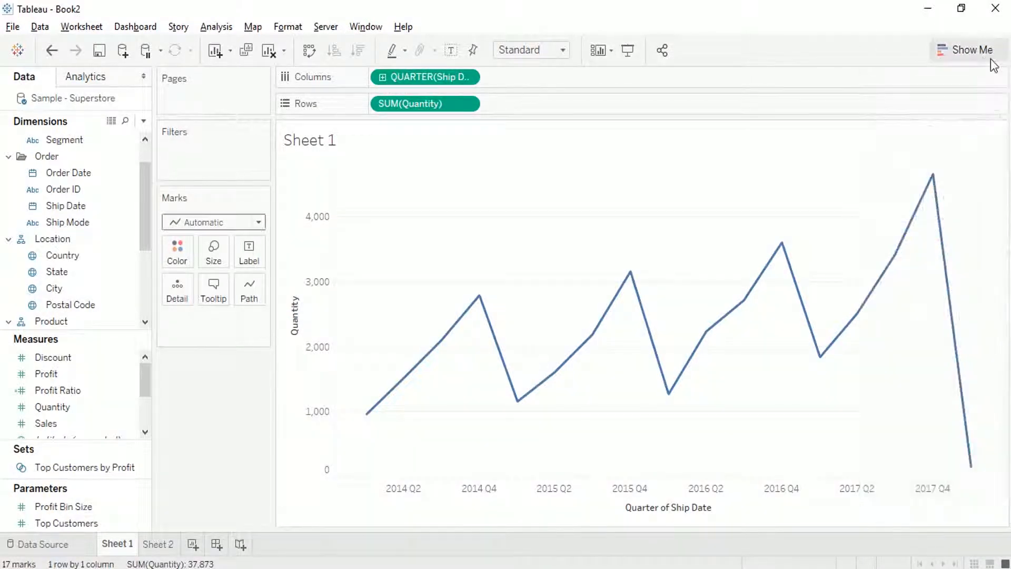
Drill the continuous Ship Date down to month and set it back to continuous quarter
left_click(382, 77)
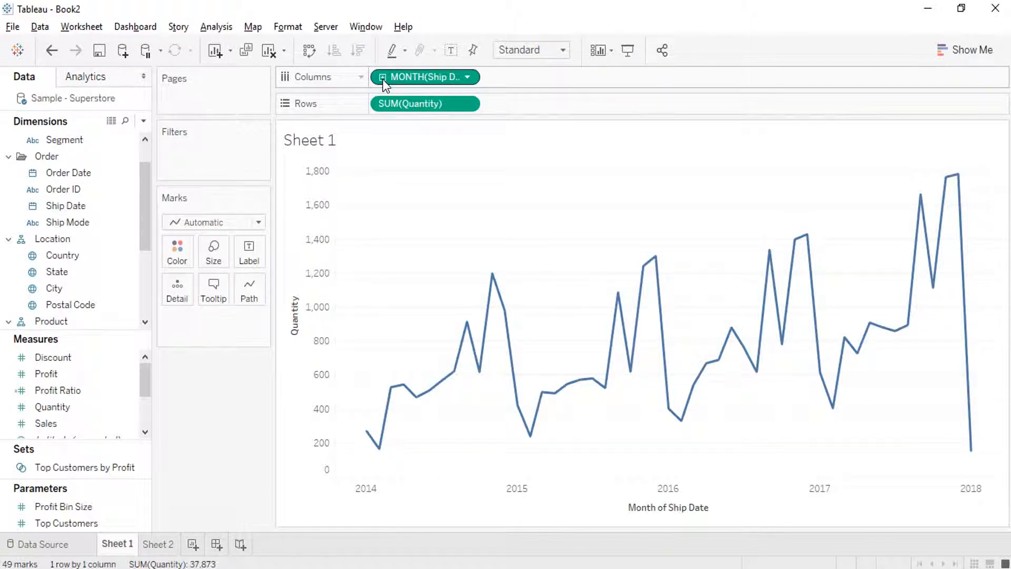
left_click(468, 78)
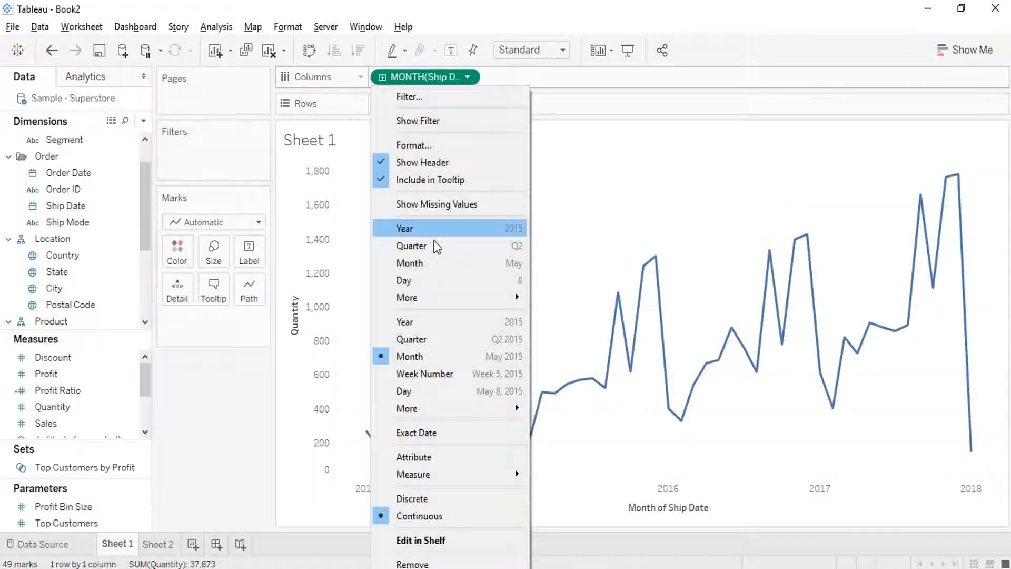
left_click(422, 340)
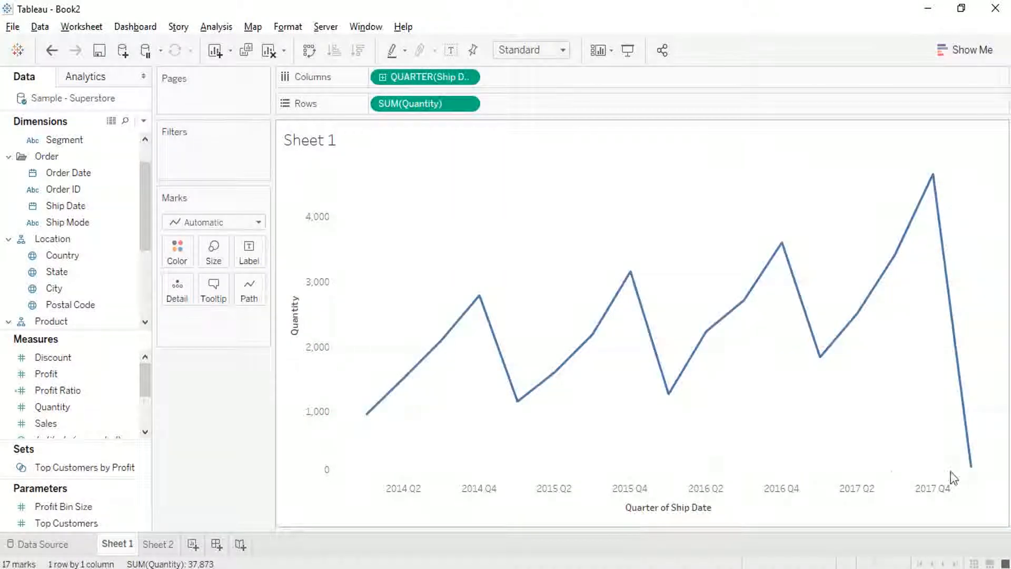
mouse_move(970, 474)
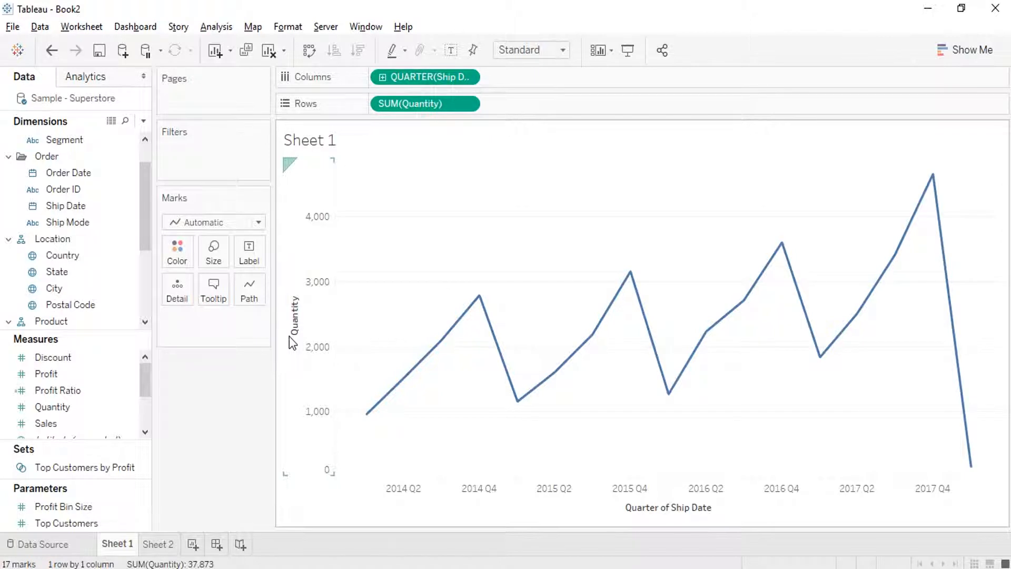
Add Sales to Rows after Quantity as a second line chart, and check the Show Me chart types
left_click(90, 407)
left_click_drag(96, 418, 568, 102)
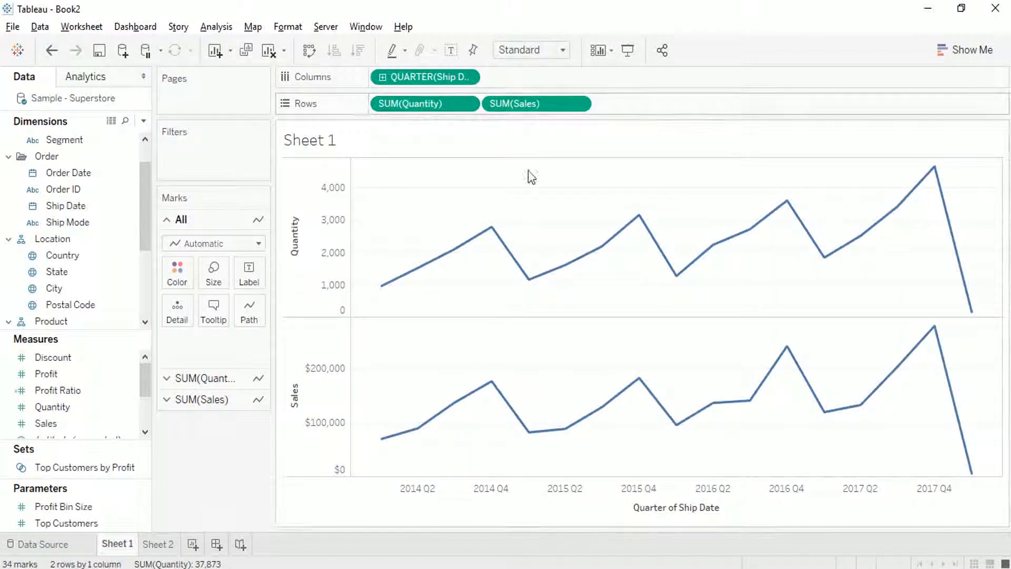
mouse_move(523, 283)
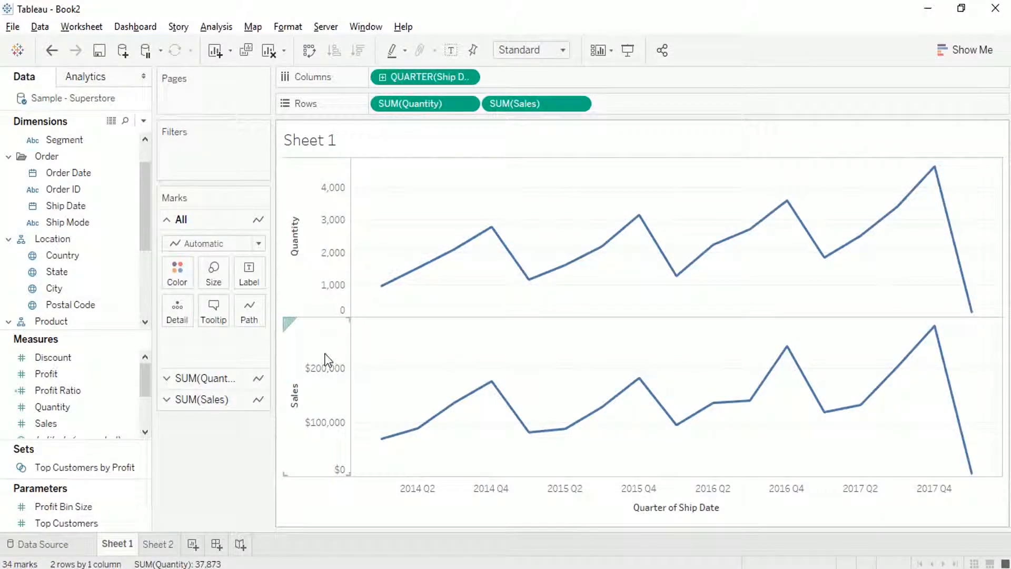
left_click(954, 52)
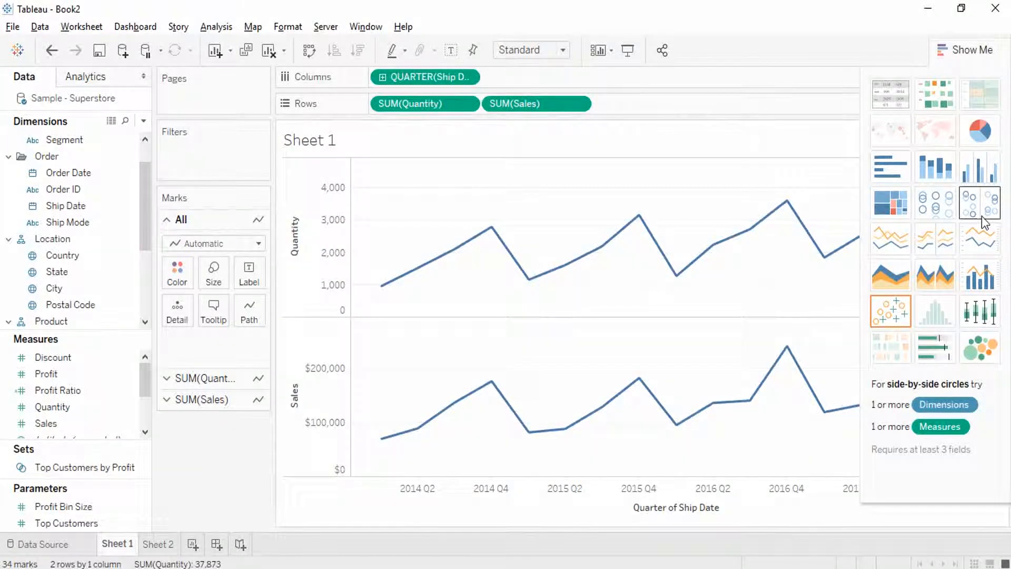
left_click(970, 49)
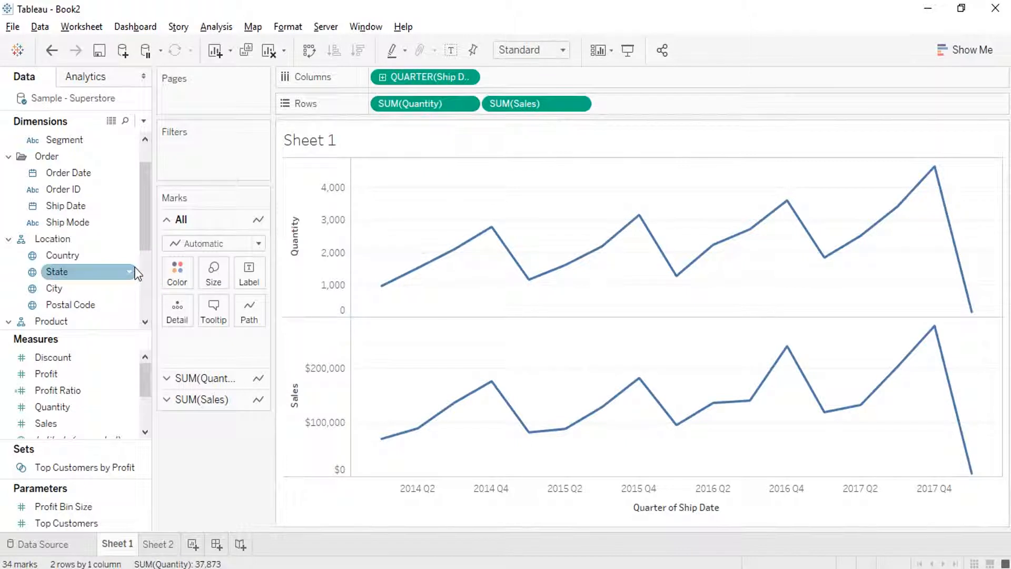
Color the lines in both the Quantity and Sales charts by customer Segment
left_click_drag(145, 192, 182, 279)
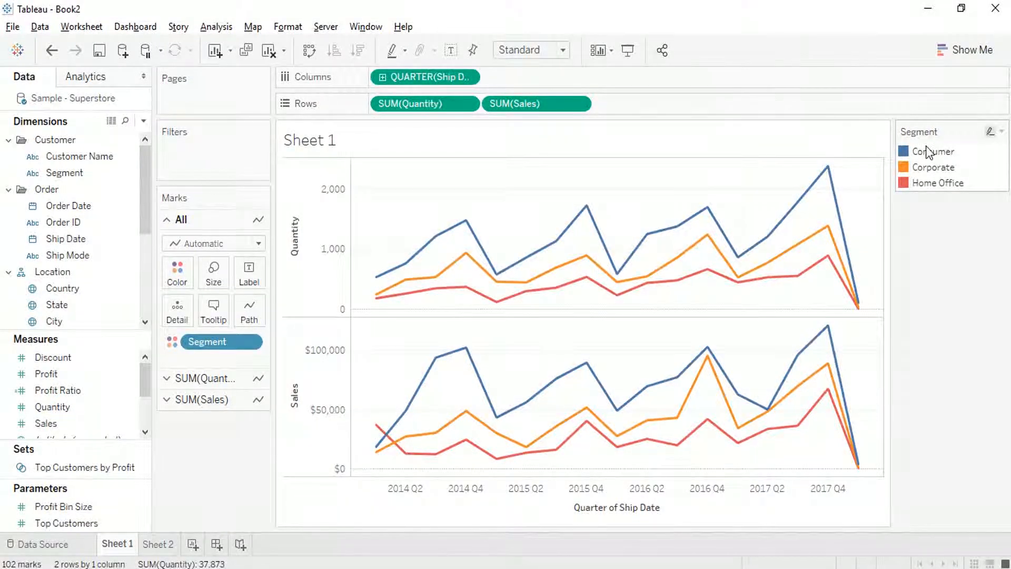
mouse_move(837, 377)
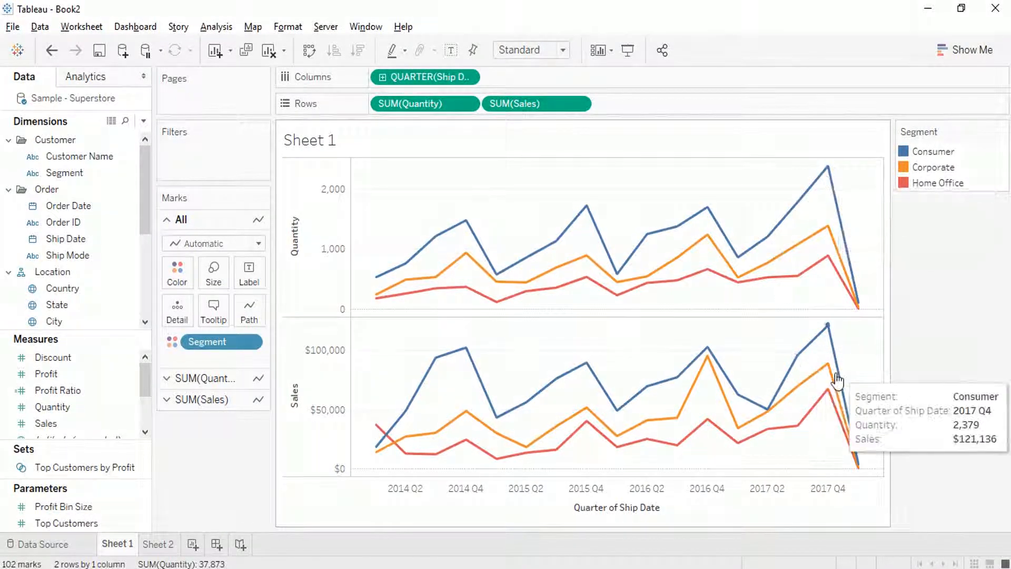